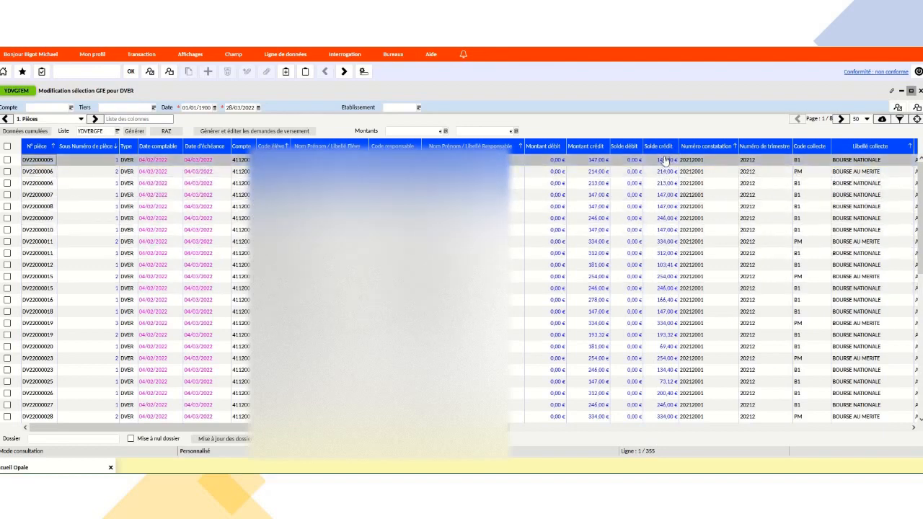
# Step: Open the piece associations (GPIAC) for the piece with the 103,41 € credit balance, review them in form view, and close them
pyautogui.click(594, 267)
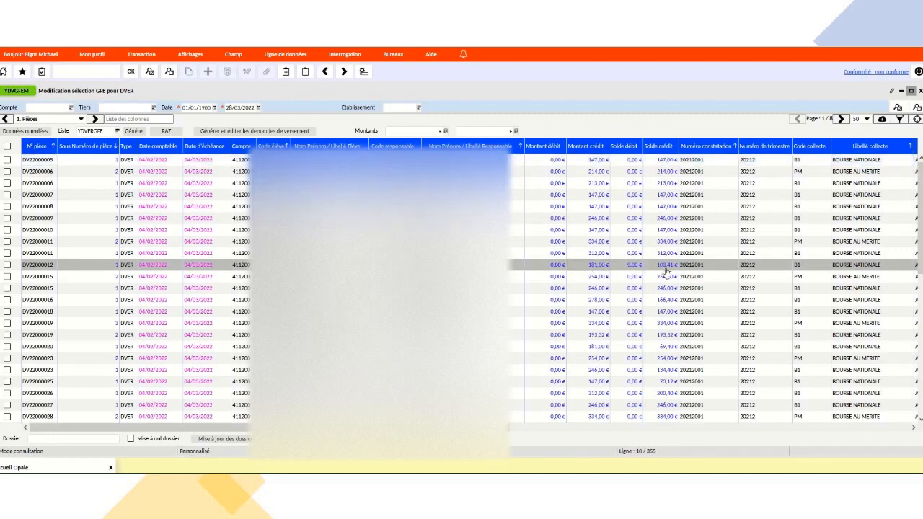
pyautogui.click(893, 91)
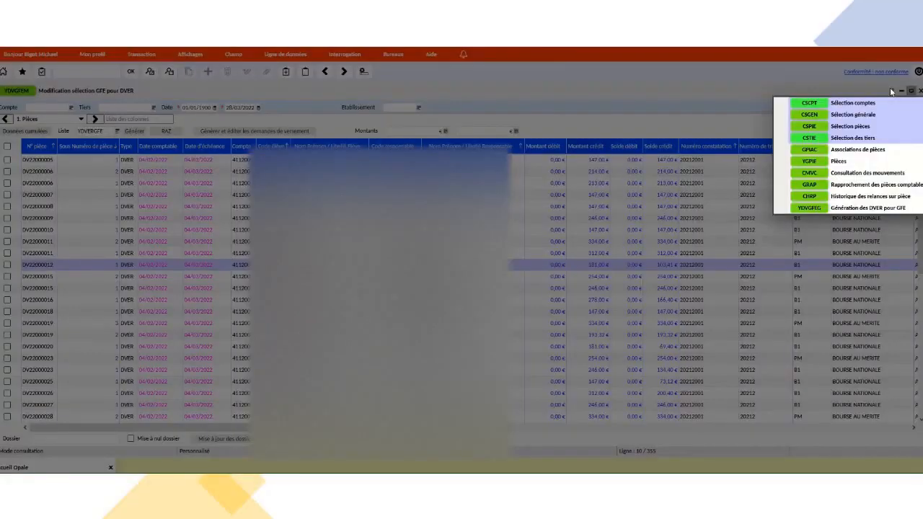
pyautogui.click(821, 151)
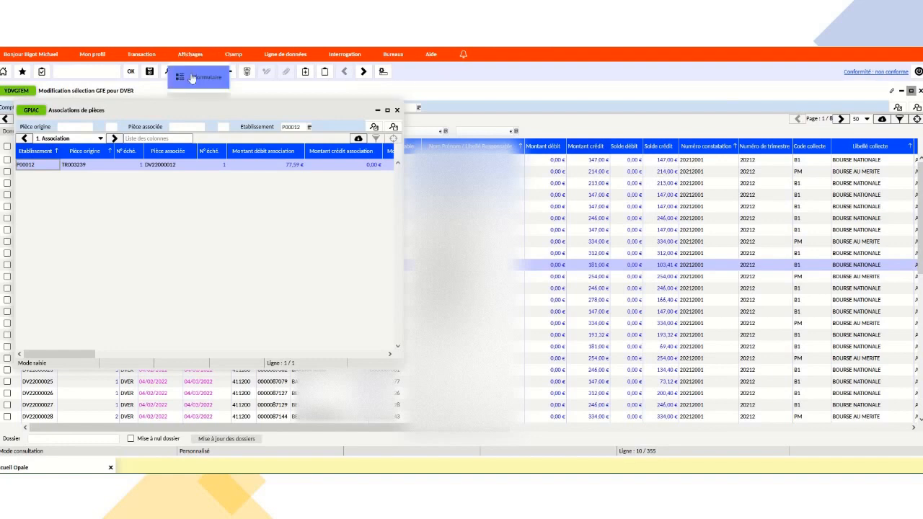
pyautogui.click(188, 72)
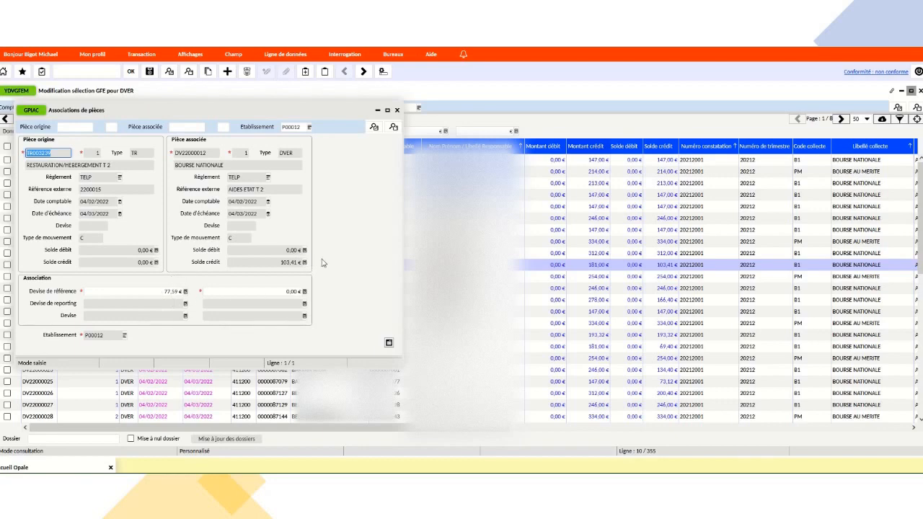
pyautogui.click(397, 109)
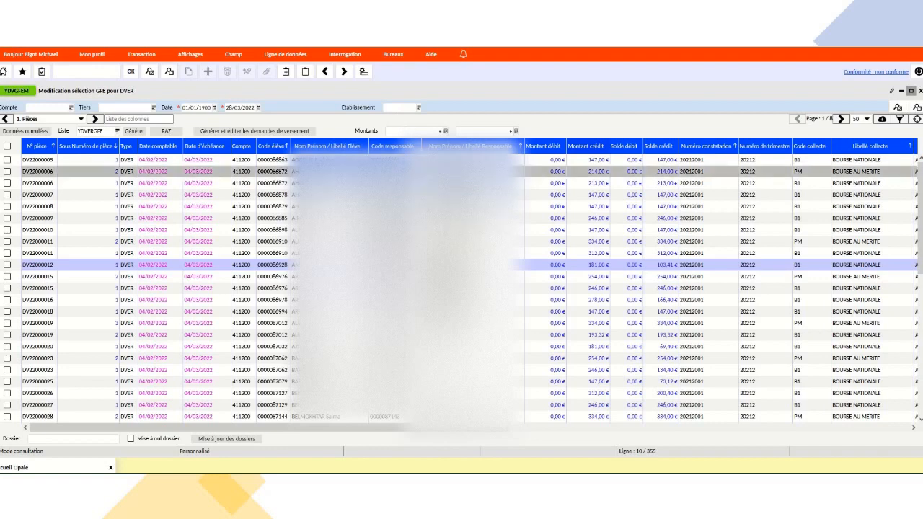
# Step: Consult the accounting movements (CMVC) of the BOURSE NATIONALE piece credited 213,00 €, and close the consultation
pyautogui.click(404, 172)
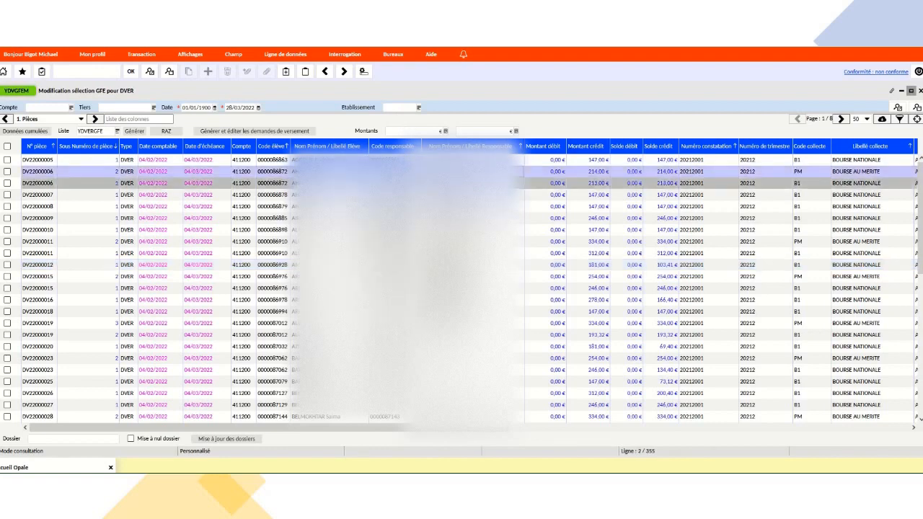
pyautogui.click(404, 184)
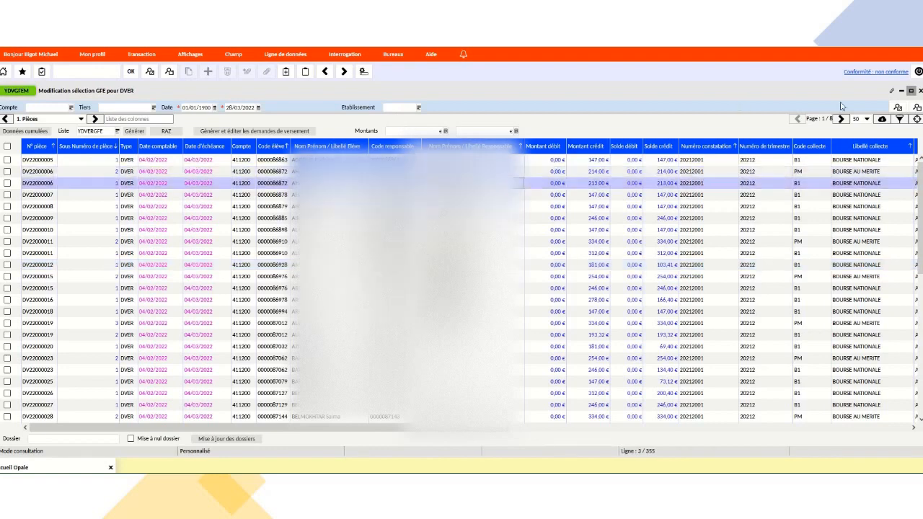
pyautogui.click(891, 91)
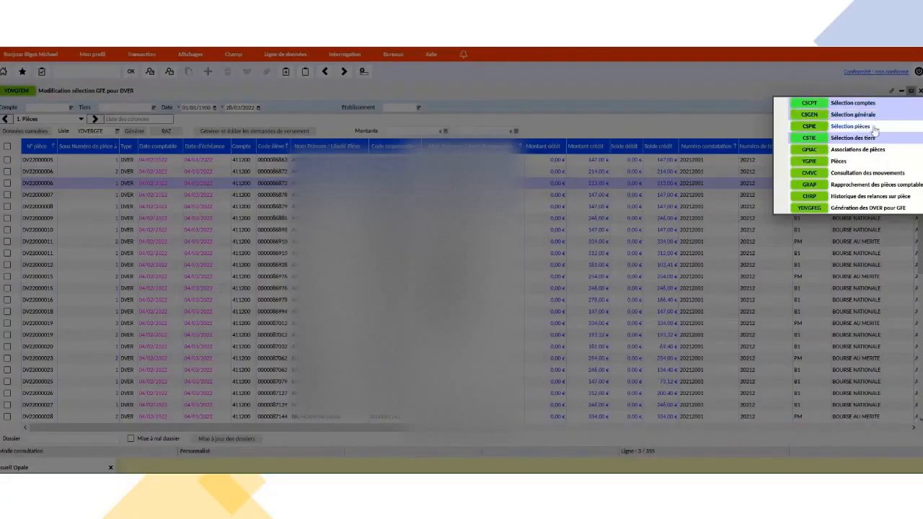
pyautogui.click(865, 173)
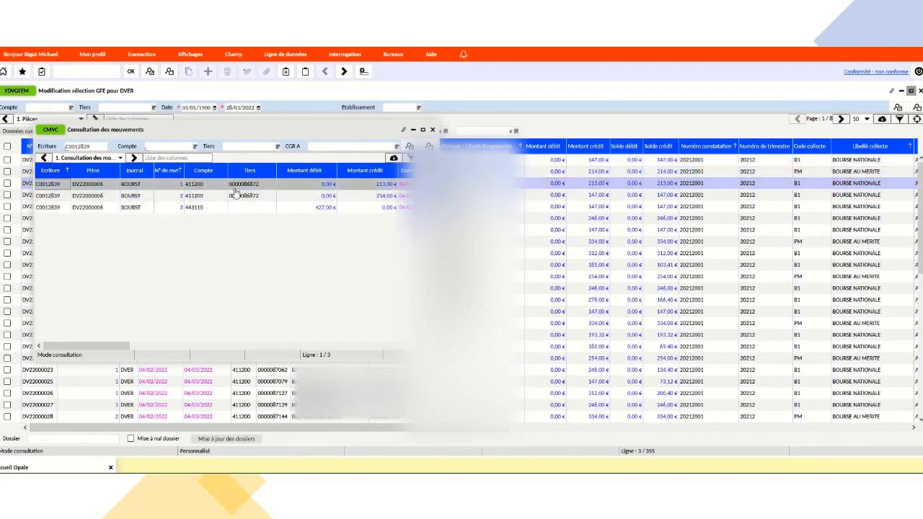
pyautogui.click(433, 130)
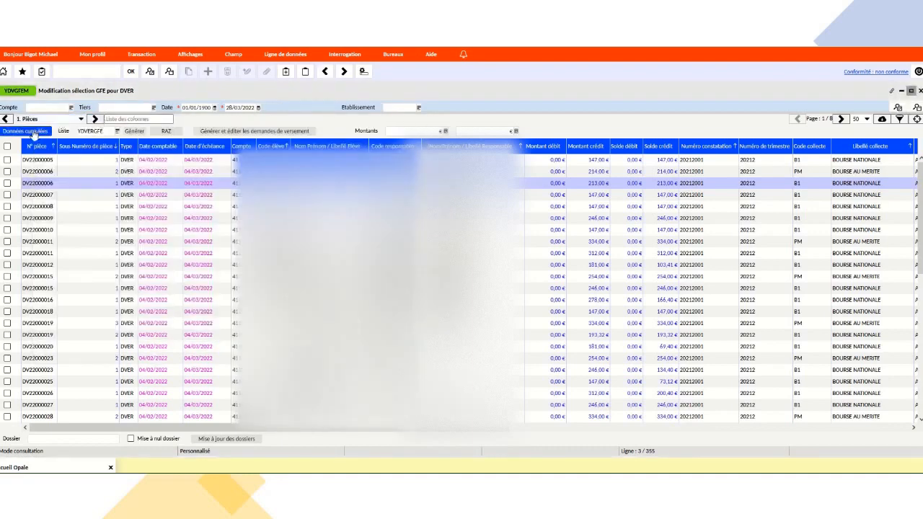
# Step: View the cumulated debit and credit data for the selection, and close it
pyautogui.click(32, 132)
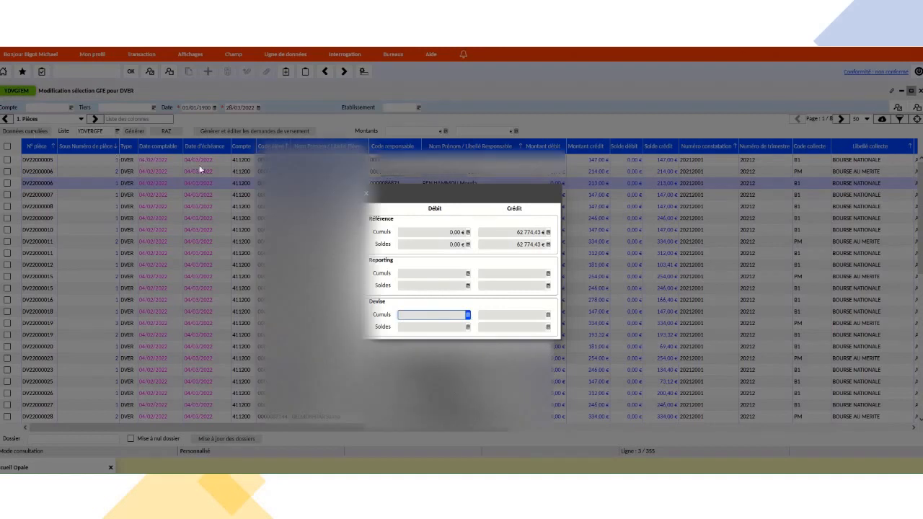
pyautogui.click(368, 197)
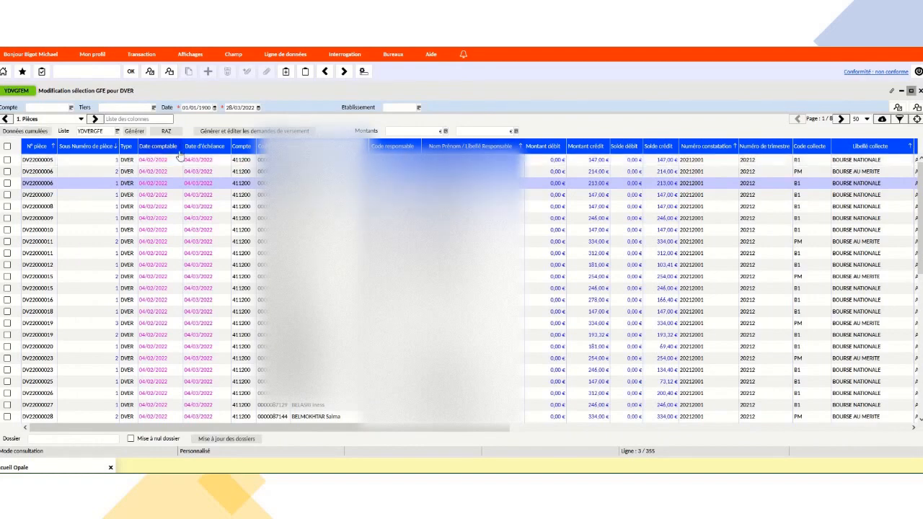
# Step: Find the Domiciliation responsable column using the search term "domic" and sort the pieces by it in ascending order
pyautogui.click(151, 119)
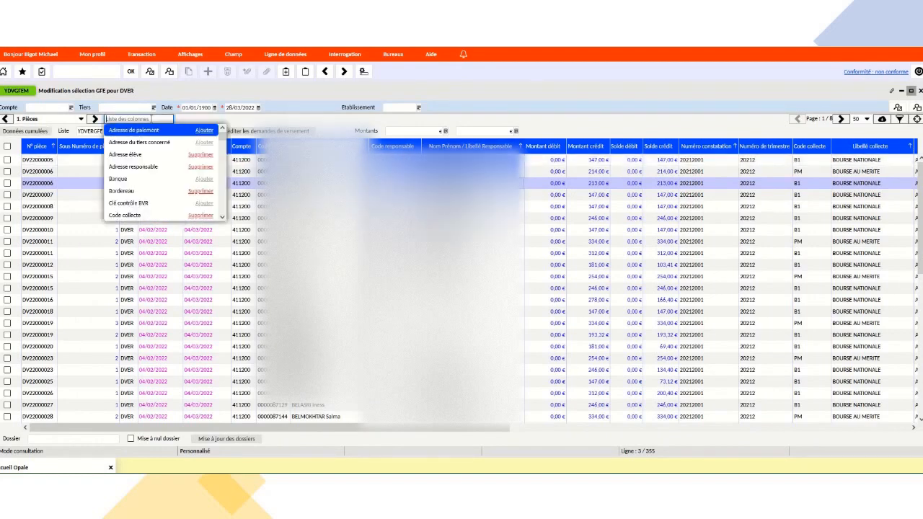
pyautogui.write('domic')
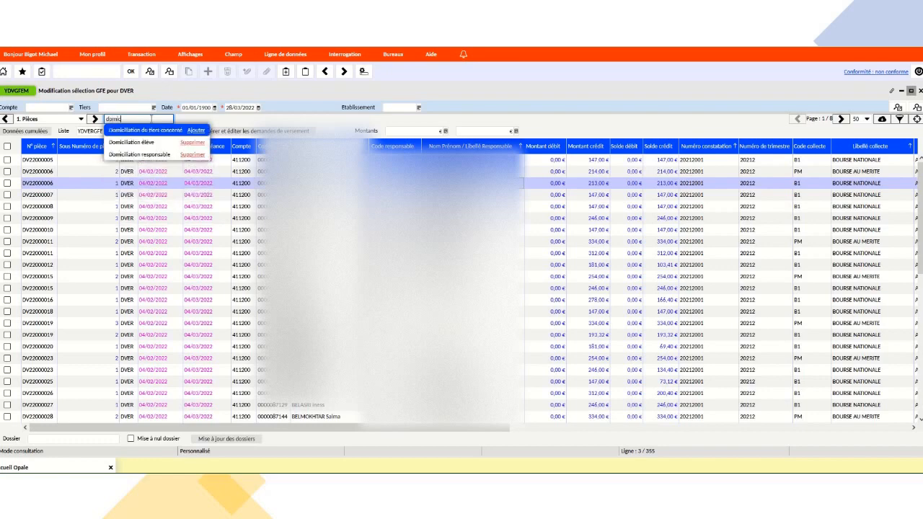
pyautogui.click(155, 154)
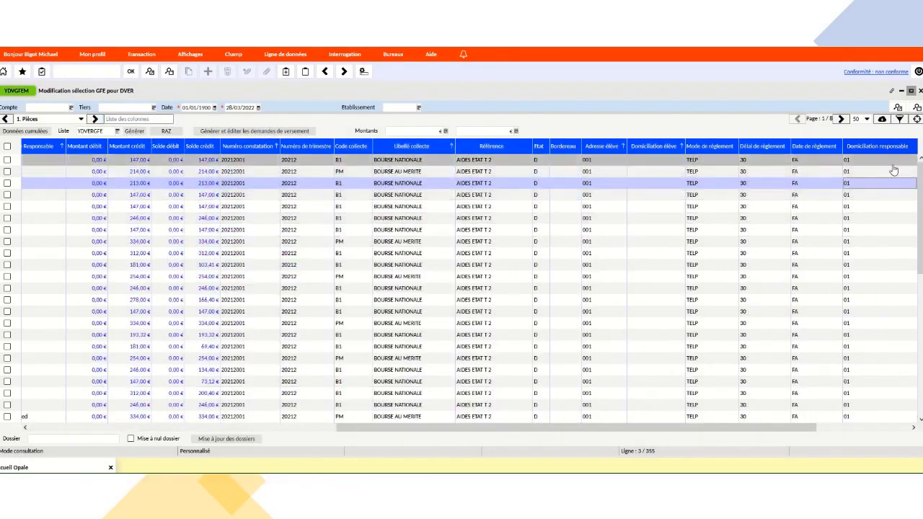
pyautogui.moveTo(793, 429); pyautogui.dragTo(894, 429)
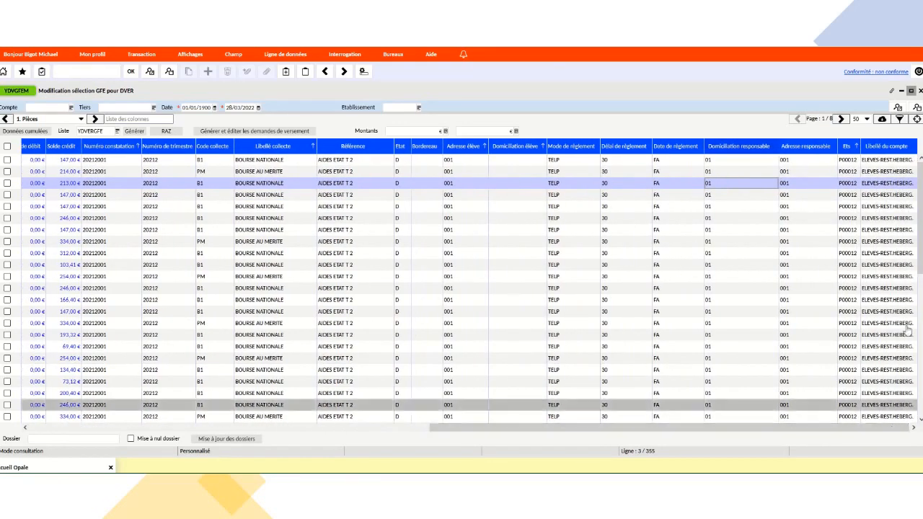
pyautogui.click(760, 147)
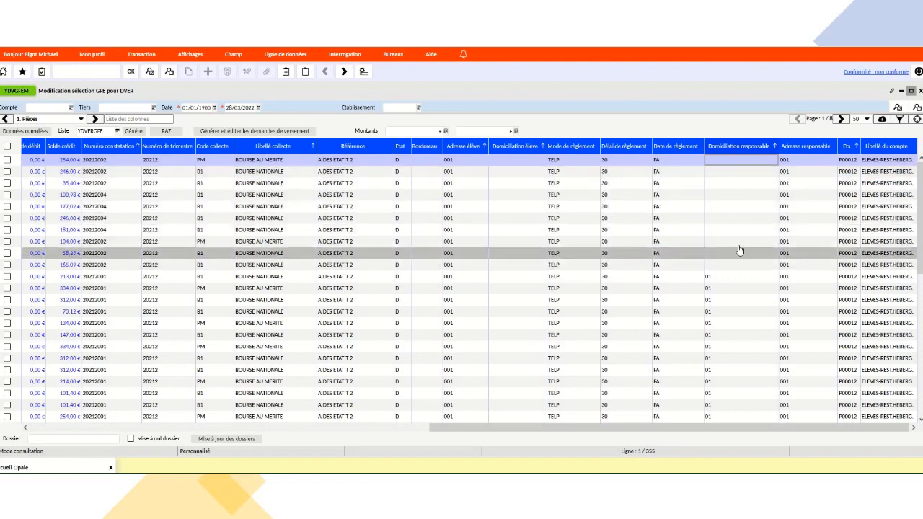
pyautogui.click(746, 163)
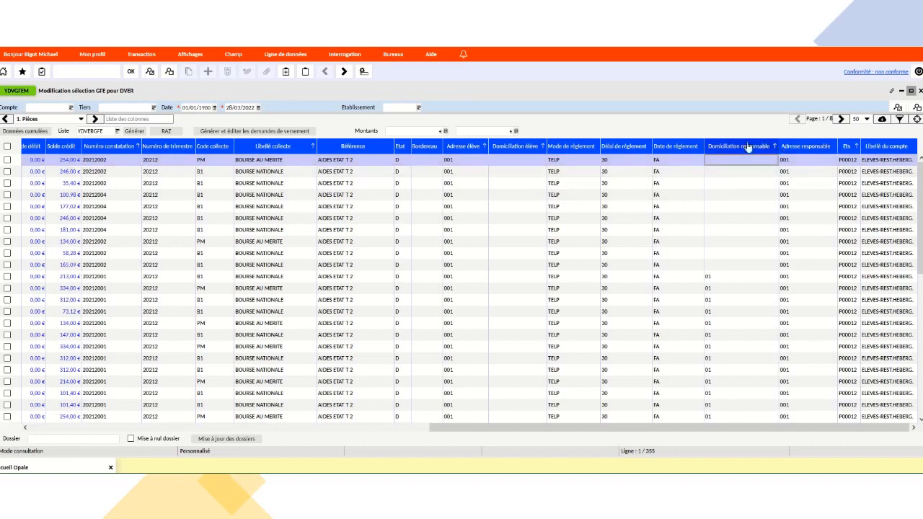
# Step: Filter the pieces to those whose Domiciliation responsable "est différent de" 01, review them, and remove the filter
pyautogui.click(900, 121)
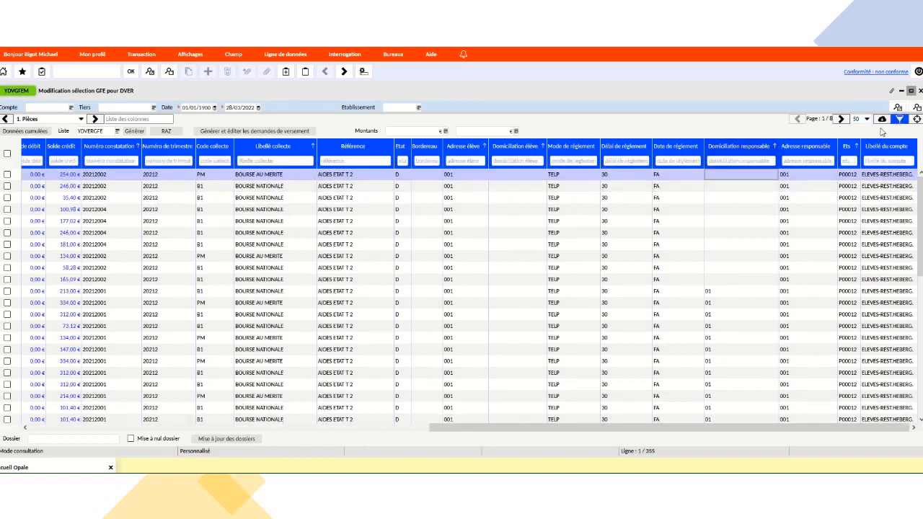
pyautogui.click(771, 162)
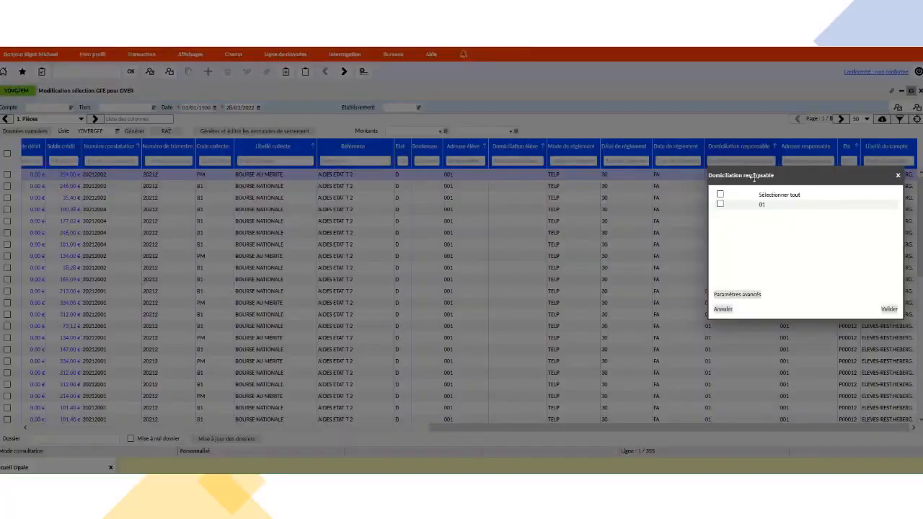
pyautogui.click(721, 295)
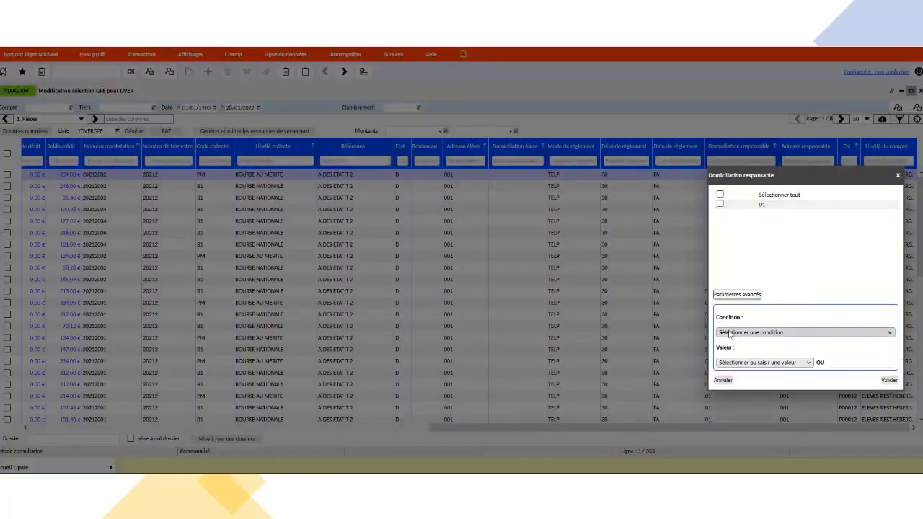
pyautogui.click(730, 333)
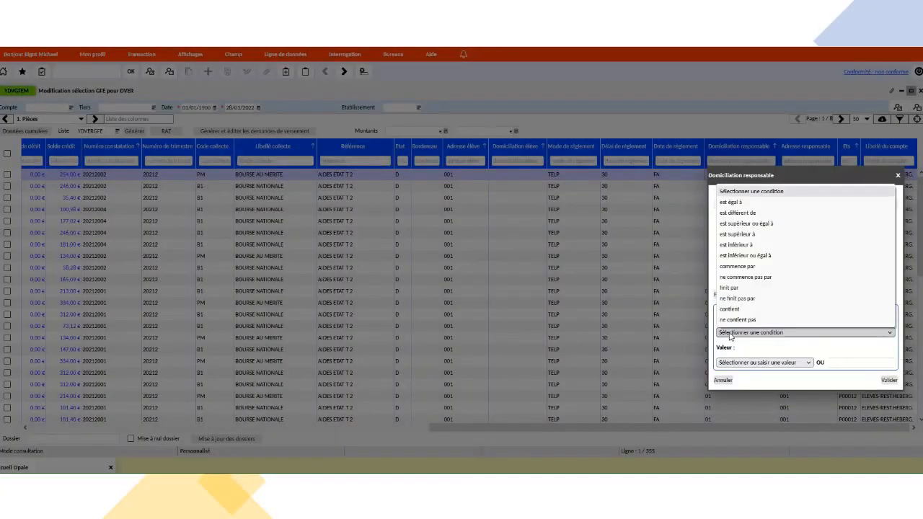
pyautogui.click(746, 214)
pyautogui.click(752, 363)
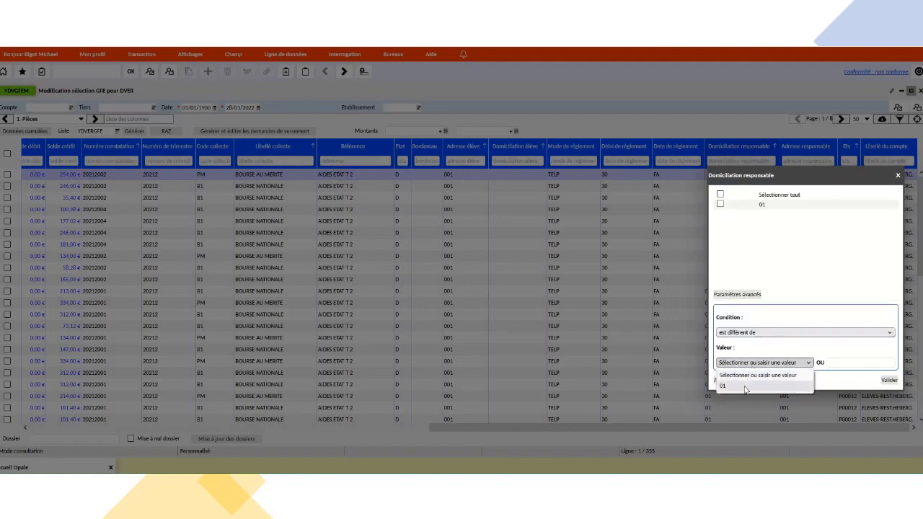
pyautogui.click(745, 387)
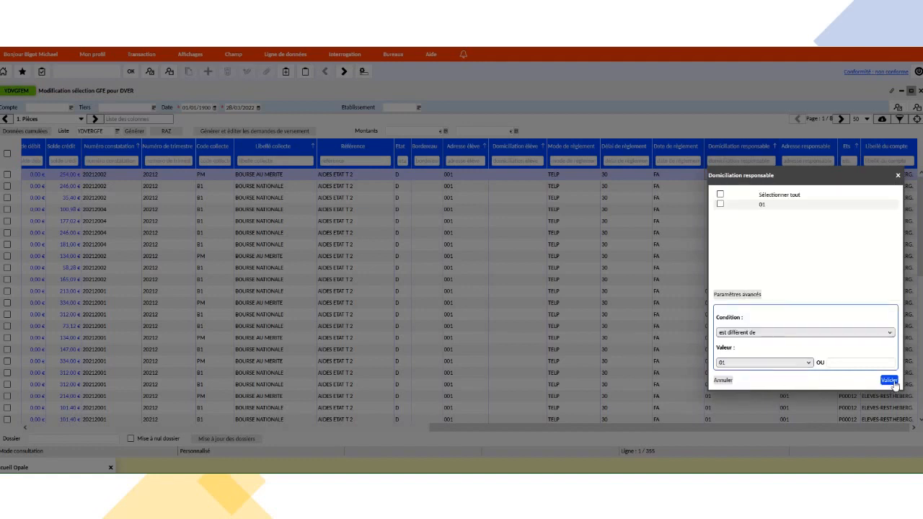
pyautogui.click(889, 380)
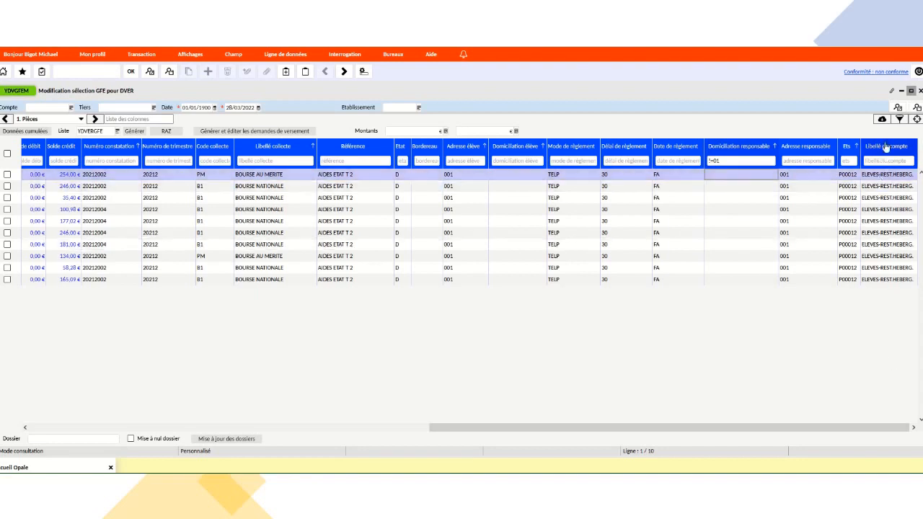
pyautogui.click(900, 118)
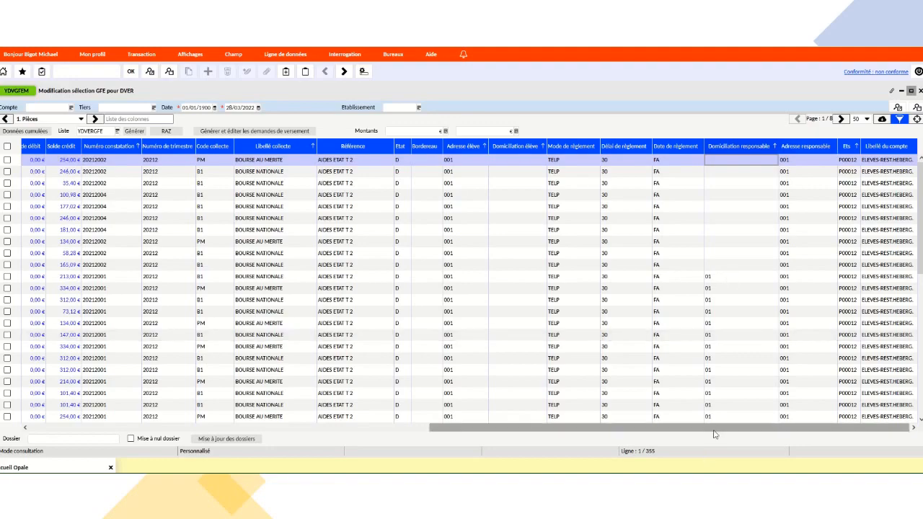
pyautogui.moveTo(716, 431); pyautogui.dragTo(804, 438)
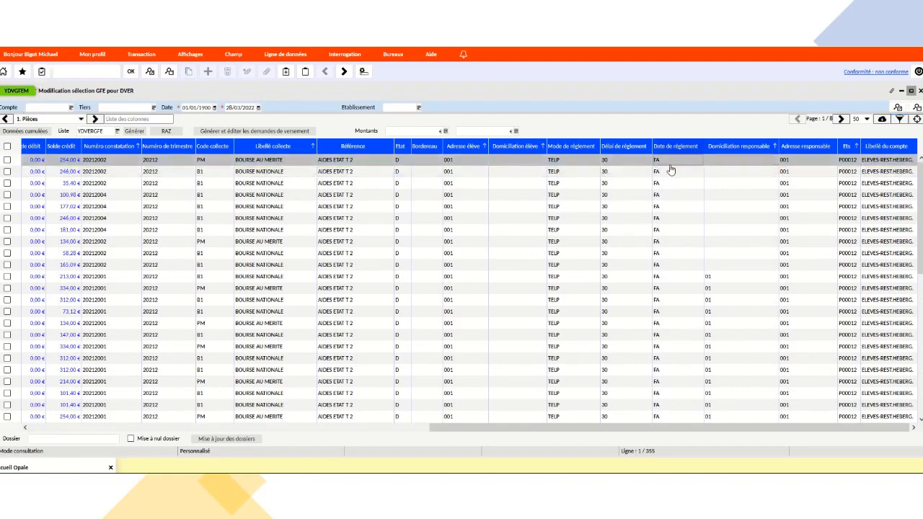
# Step: Open the first listed BOURSE AU MERITE piece in the Pièces screen (YGPIE) and switch it to form view
pyautogui.click(670, 165)
pyautogui.click(892, 92)
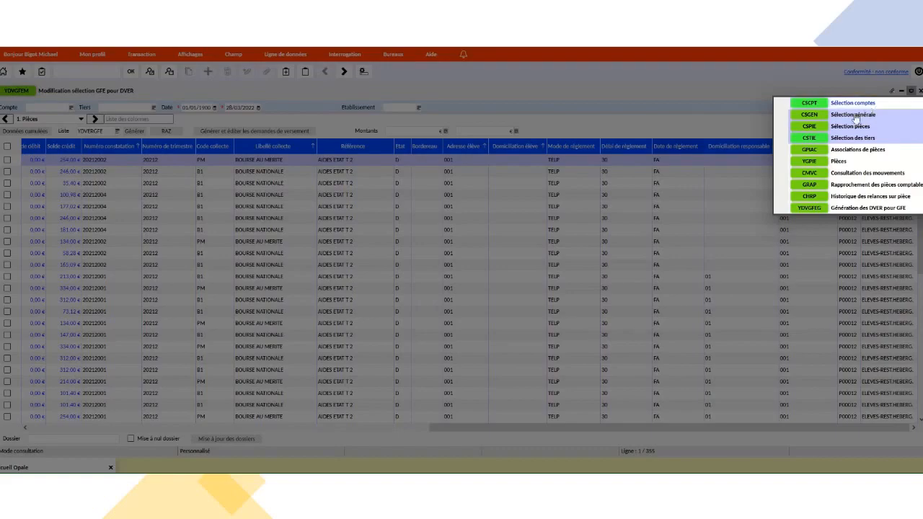
pyautogui.click(814, 162)
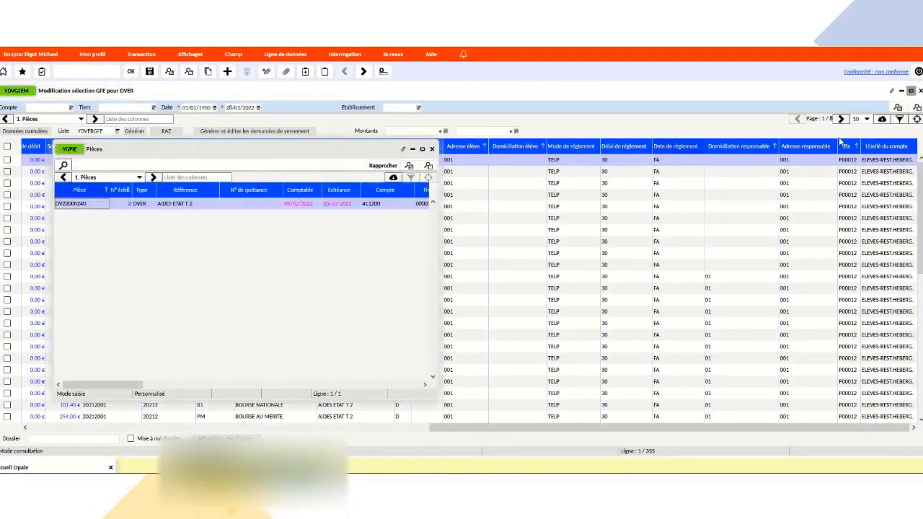
pyautogui.click(208, 71)
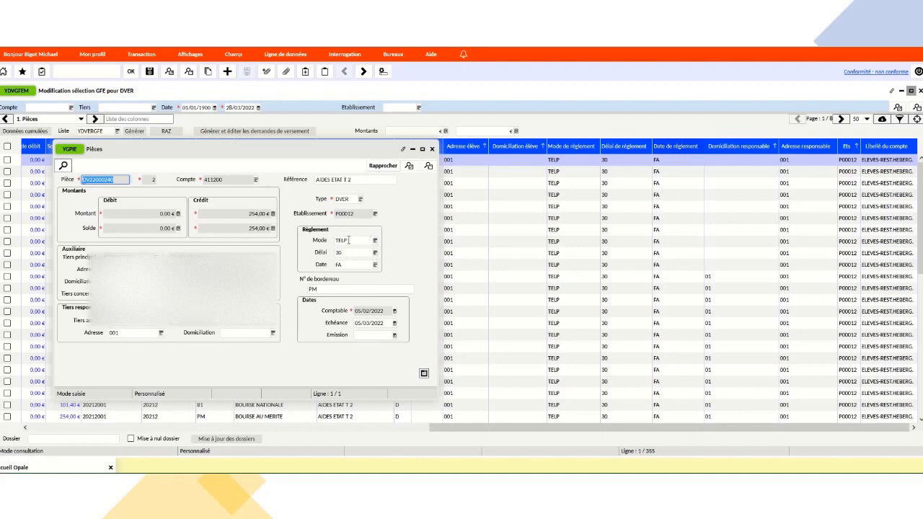
# Step: Try changing the piece's payment mode to CHQ (CHEQUE), and close the piece record
pyautogui.click(375, 241)
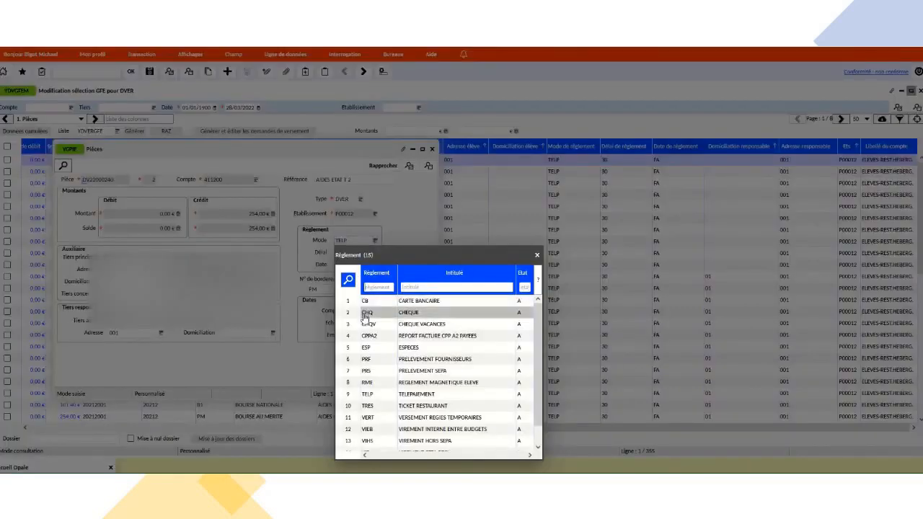
pyautogui.click(367, 315)
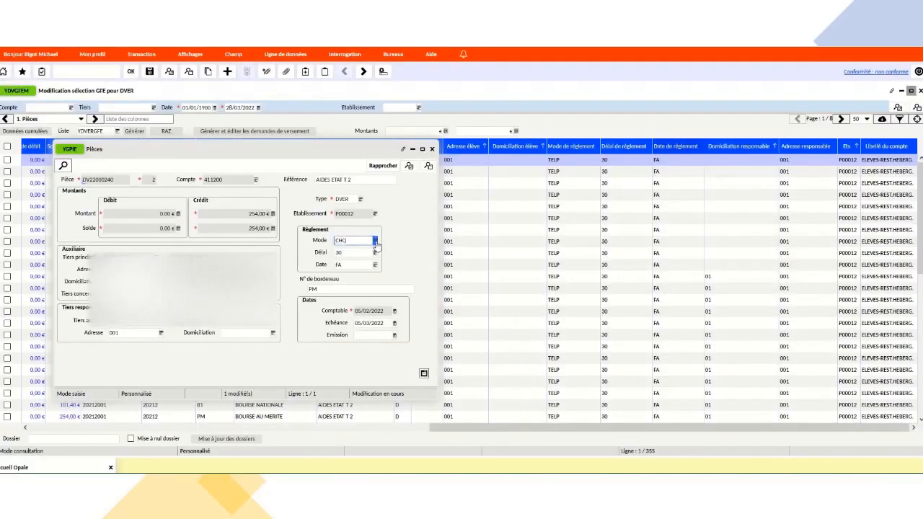
pyautogui.click(375, 241)
pyautogui.click(374, 352)
pyautogui.click(433, 149)
pyautogui.click(437, 280)
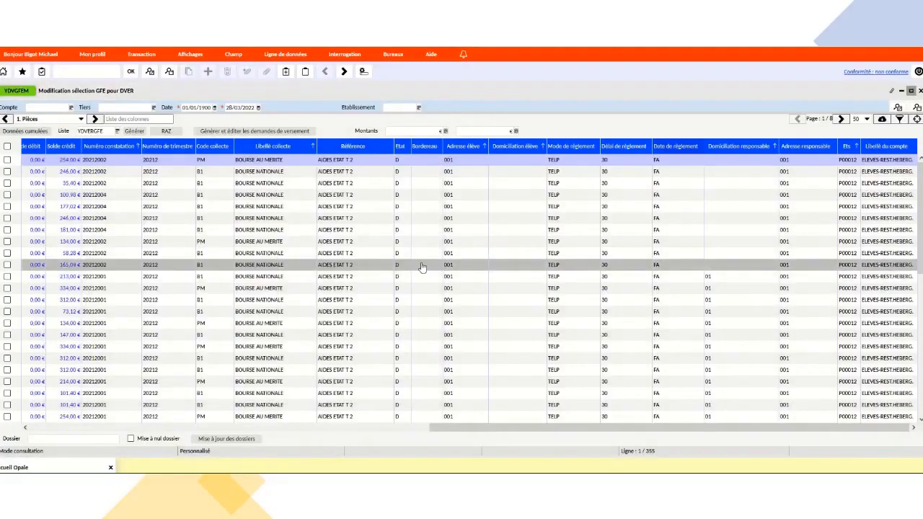
# Step: Select the first three pieces in the list, all lacking a Domiciliation responsable
pyautogui.click(7, 160)
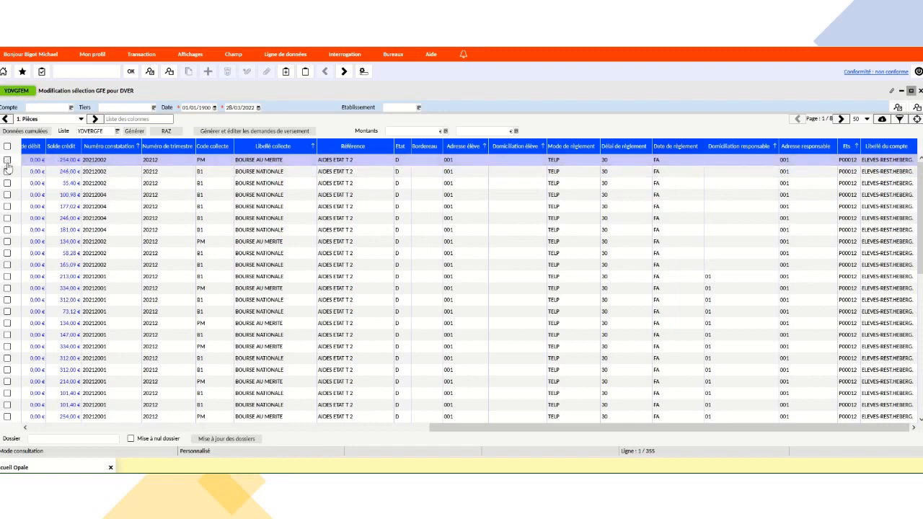
pyautogui.click(7, 171)
pyautogui.click(7, 183)
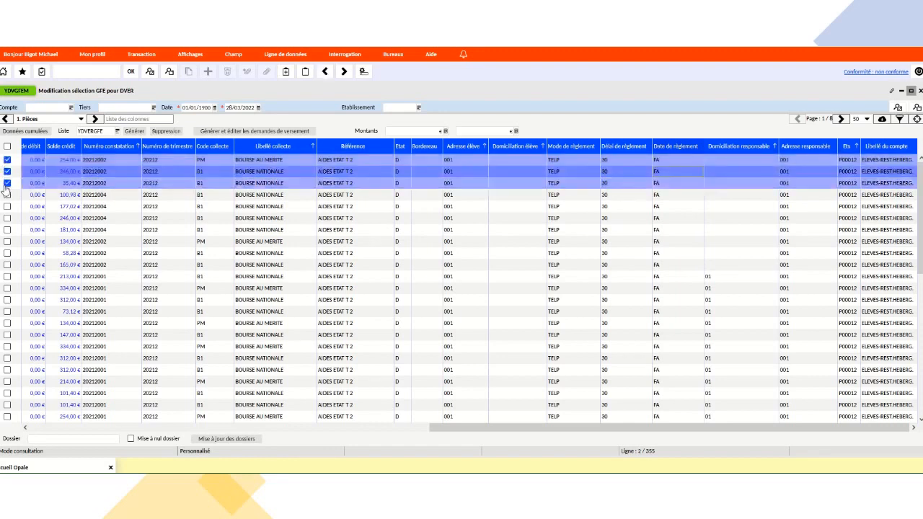
# Step: Add the remaining seven pieces without a Domiciliation responsable to the selection and remove all ten checked pieces from the YDVERGFE list
pyautogui.click(7, 195)
pyautogui.click(7, 207)
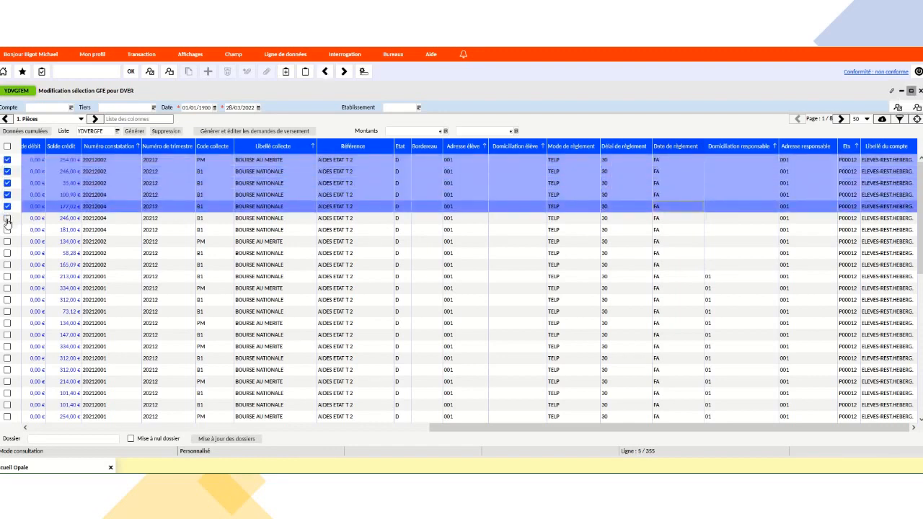
pyautogui.click(8, 218)
pyautogui.click(7, 229)
pyautogui.click(7, 241)
pyautogui.click(7, 252)
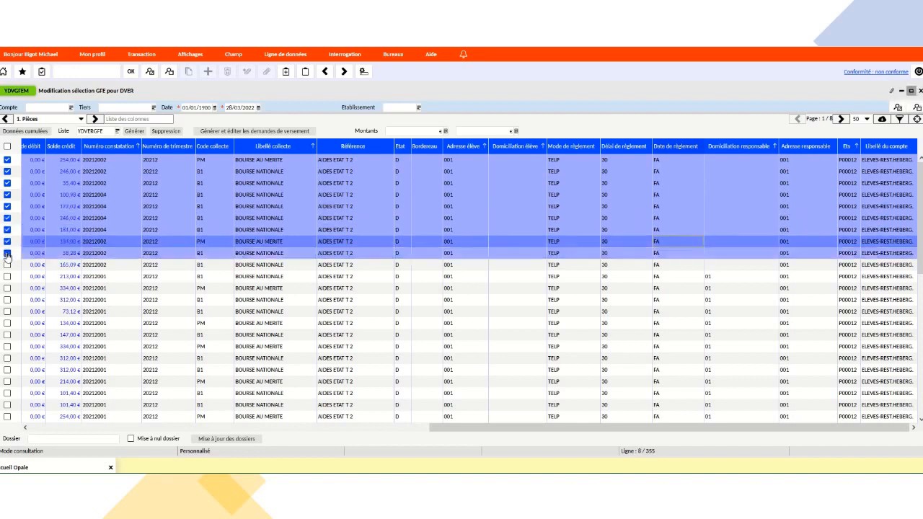
pyautogui.click(8, 264)
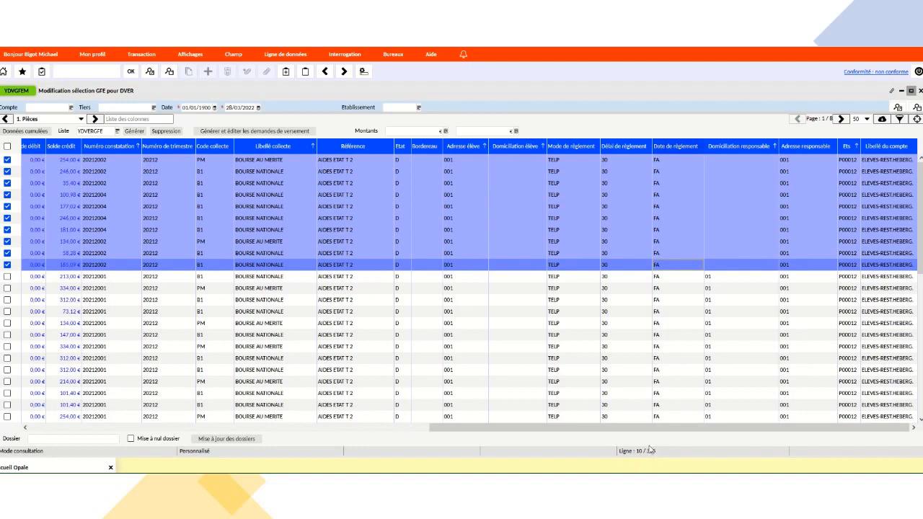
pyautogui.click(166, 131)
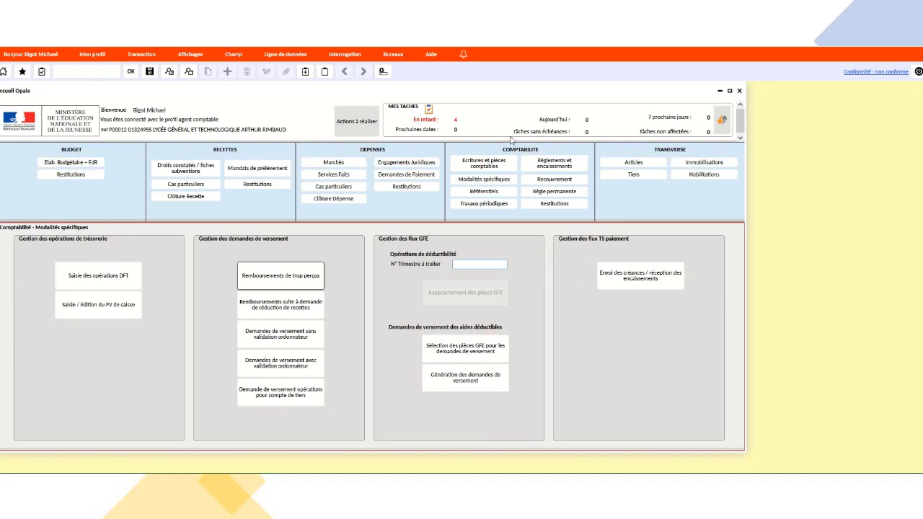
# Step: Open the Règlements BP dashboard and launch the selection of due student pieces for SEPA transfers to the responsible parties
pyautogui.click(547, 167)
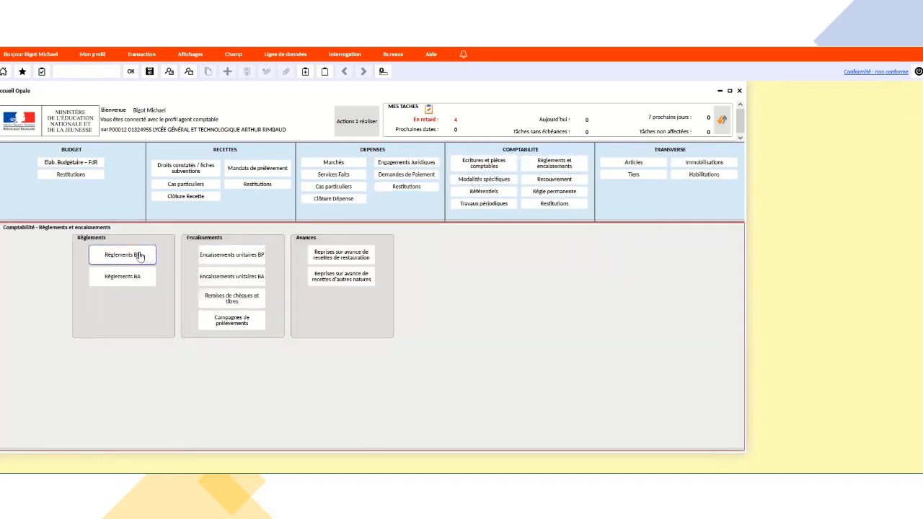
pyautogui.click(128, 257)
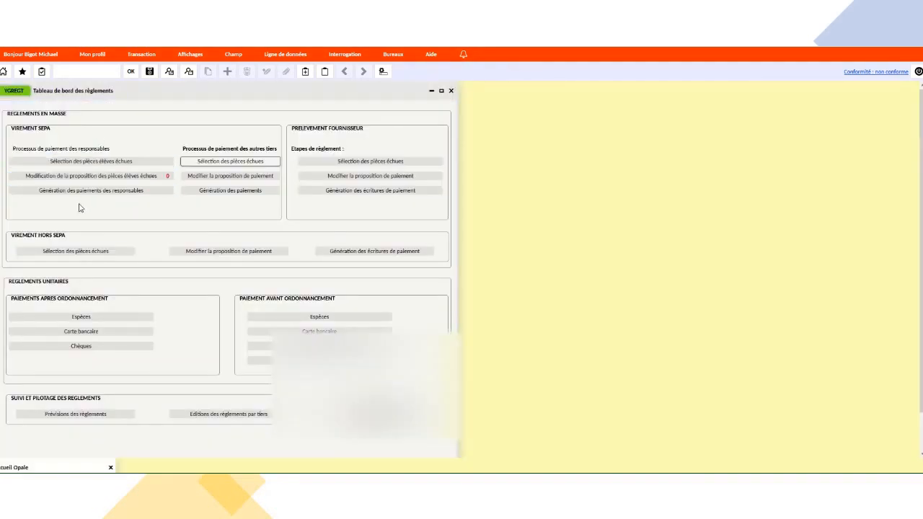
pyautogui.click(103, 163)
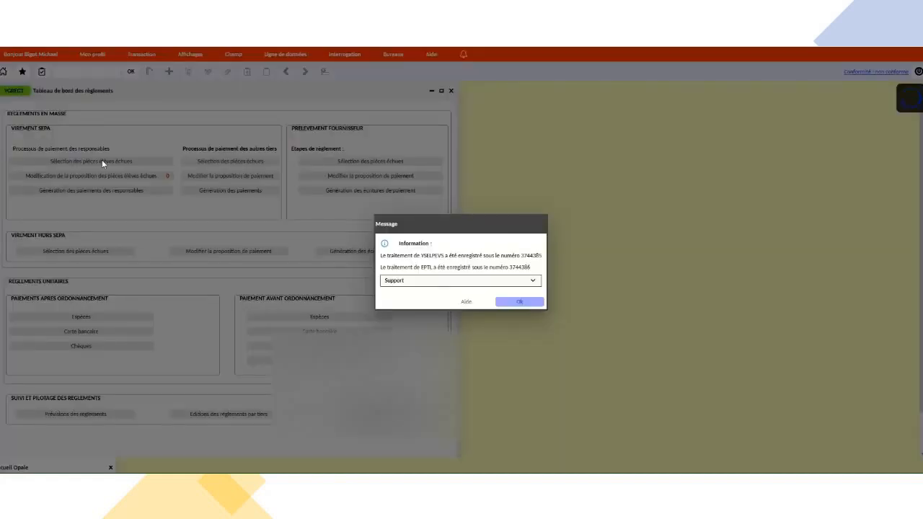
pyautogui.click(501, 305)
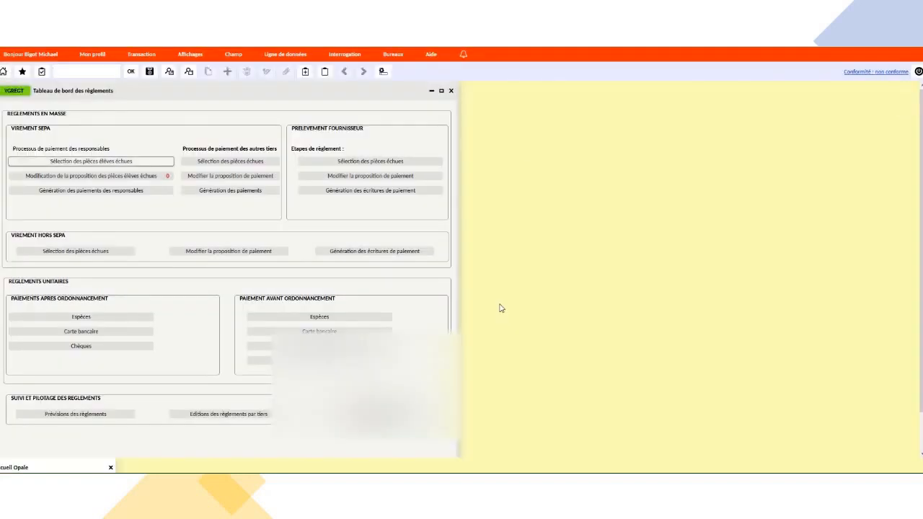
# Step: Check the status of the latest processing jobs in the full list of the user's jobs, and close it
pyautogui.click(463, 54)
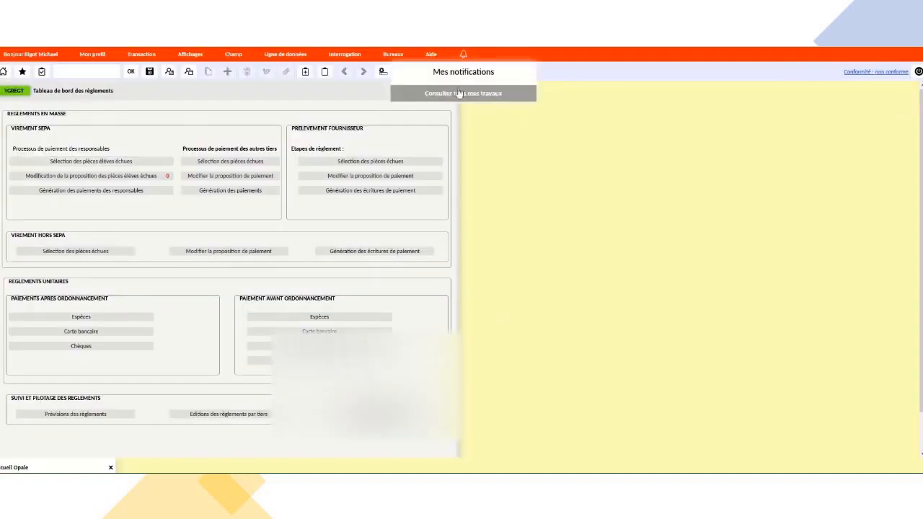
pyautogui.click(457, 95)
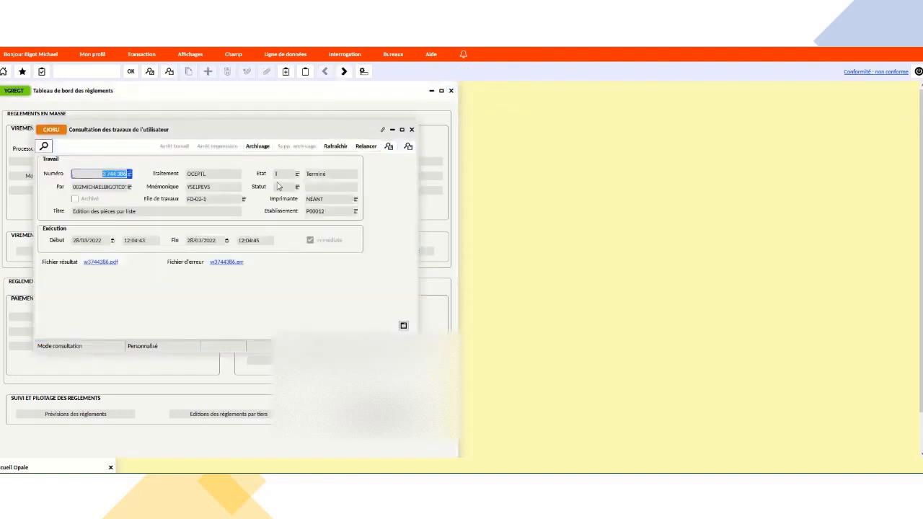
pyautogui.click(402, 129)
pyautogui.scroll(1, 546, 411)
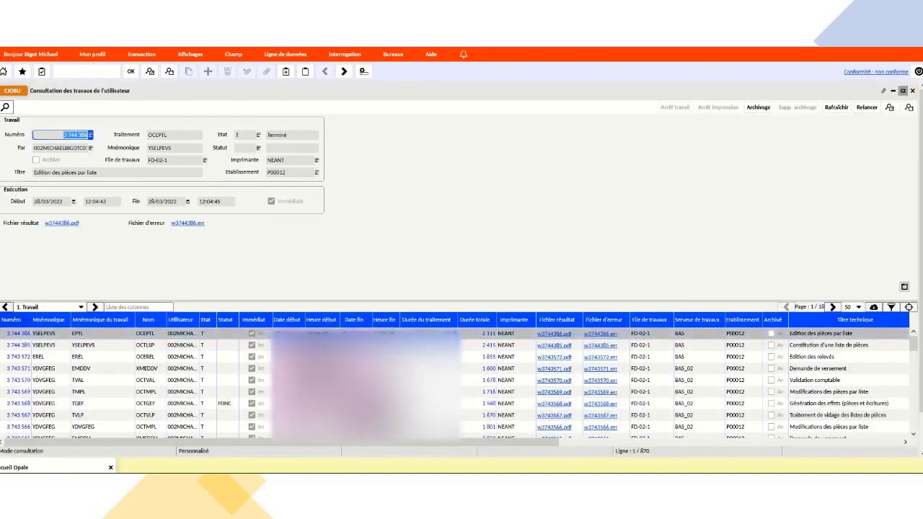
pyautogui.click(912, 91)
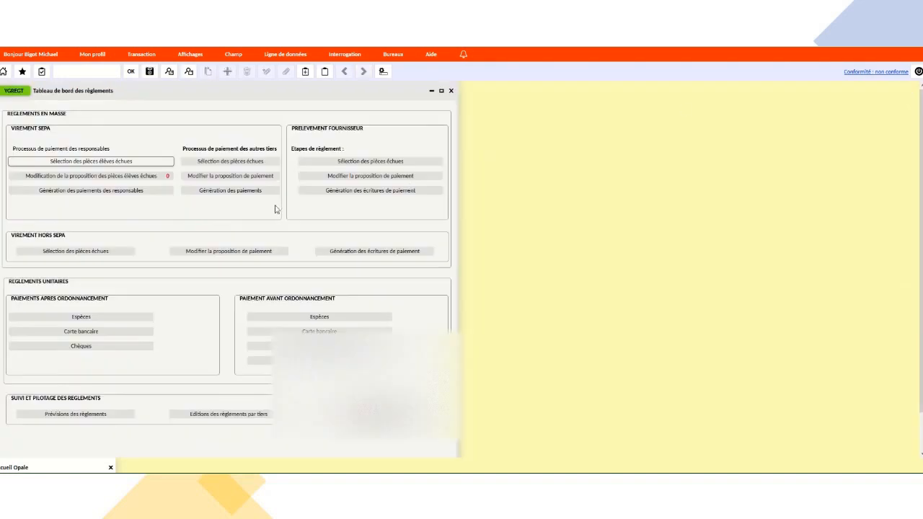
# Step: Open the payment proposal for due student pieces and display the VIMM1EL list for 01/01/1900 to 28/03/2022
pyautogui.click(127, 177)
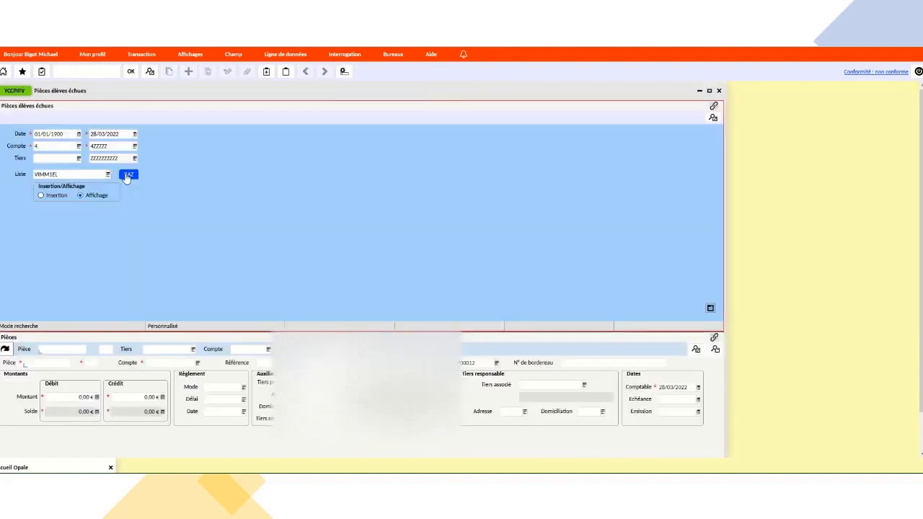
pyautogui.click(715, 118)
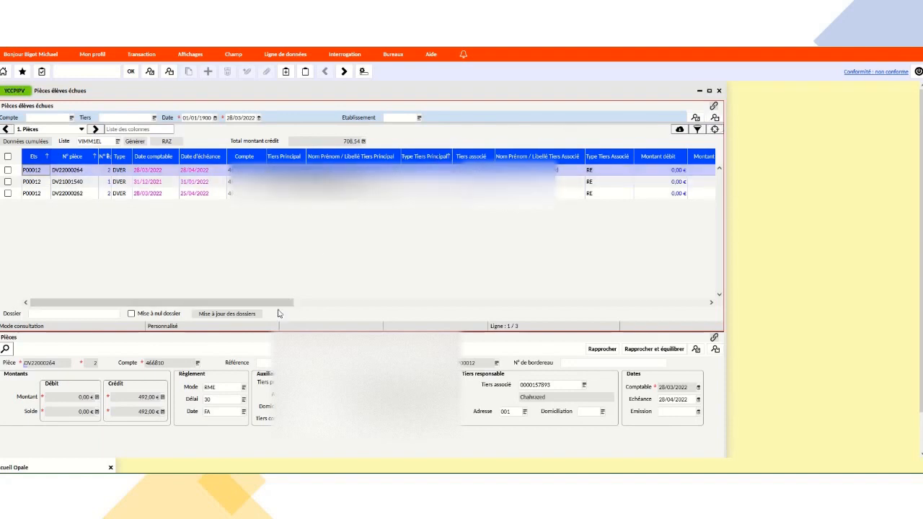
pyautogui.moveTo(279, 304)
pyautogui.mouseDown()
pyautogui.moveTo(330, 306)
pyautogui.moveTo(294, 305)
pyautogui.mouseUp()
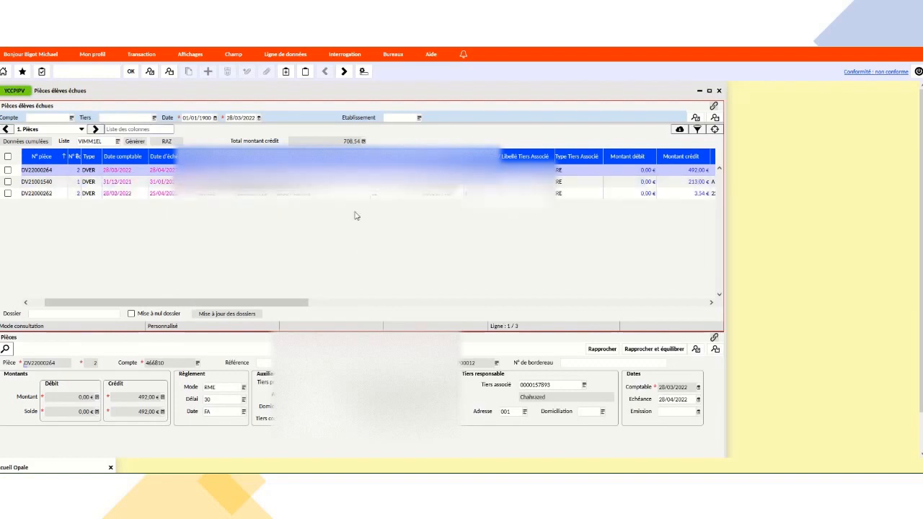
# Step: Look up the available domiciliations for the first piece's responsible party, and check the details of the other two pieces
pyautogui.click(603, 412)
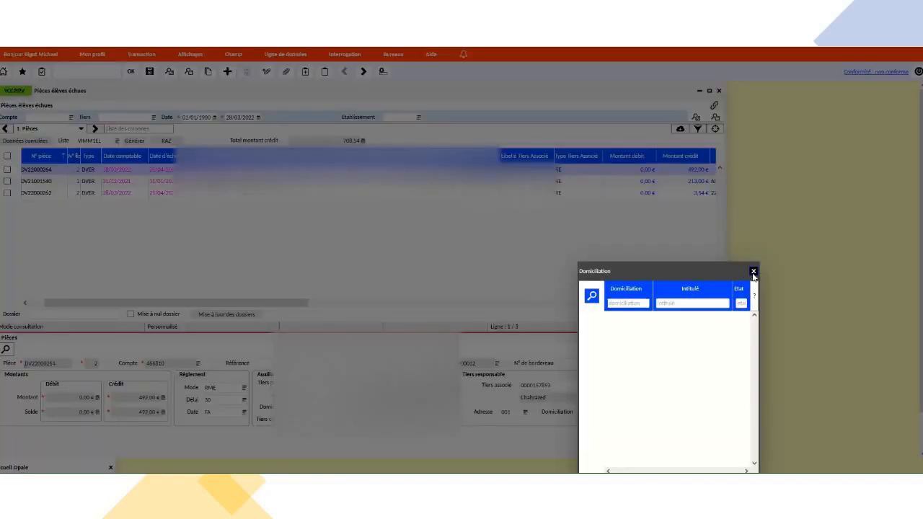
pyautogui.click(753, 273)
pyautogui.click(587, 183)
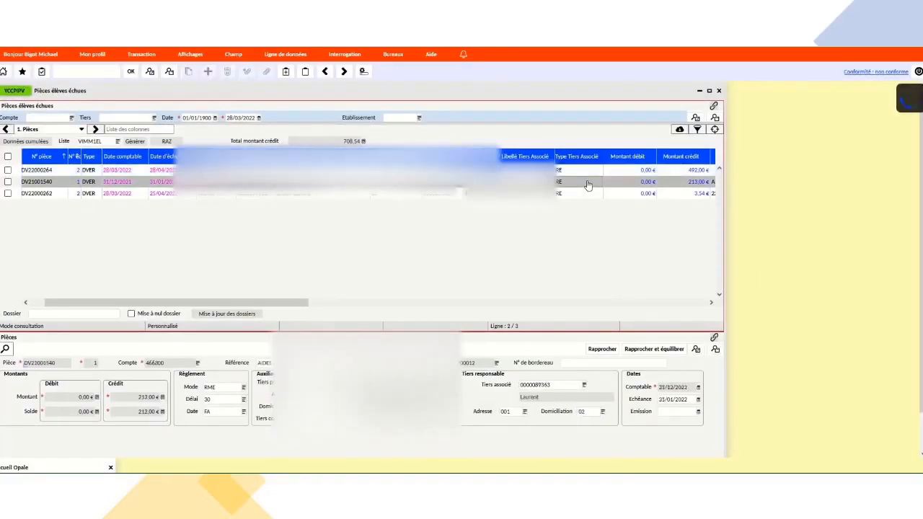
pyautogui.click(587, 199)
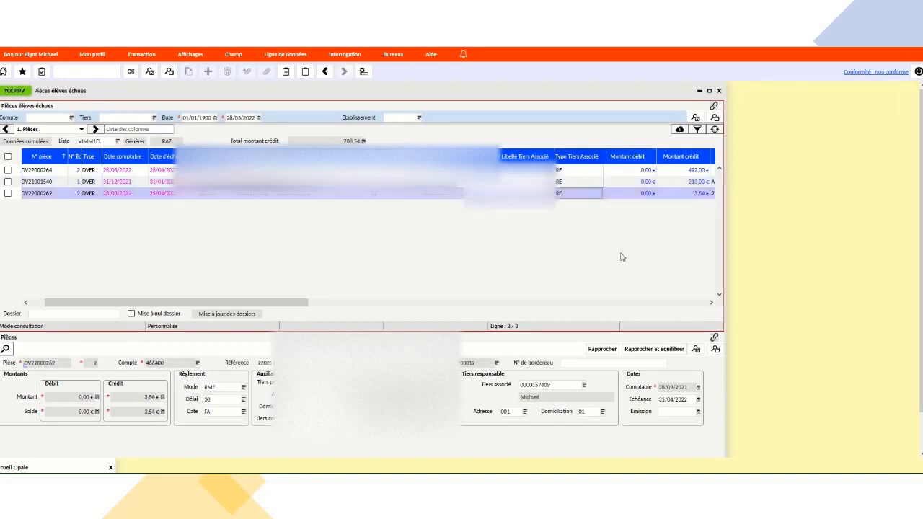
# Step: Remove the 492,00 € piece without a responsible party's domiciliation from the payment proposal, and close the list
pyautogui.click(347, 171)
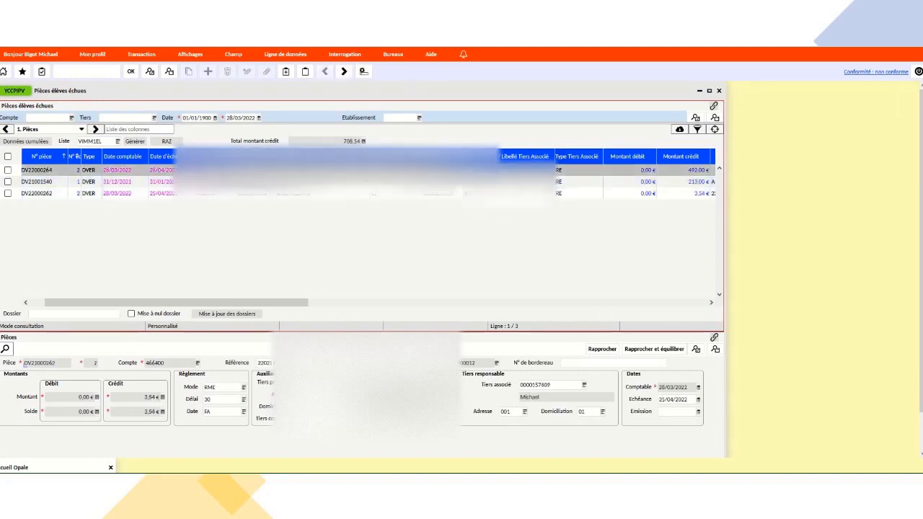
pyautogui.click(8, 170)
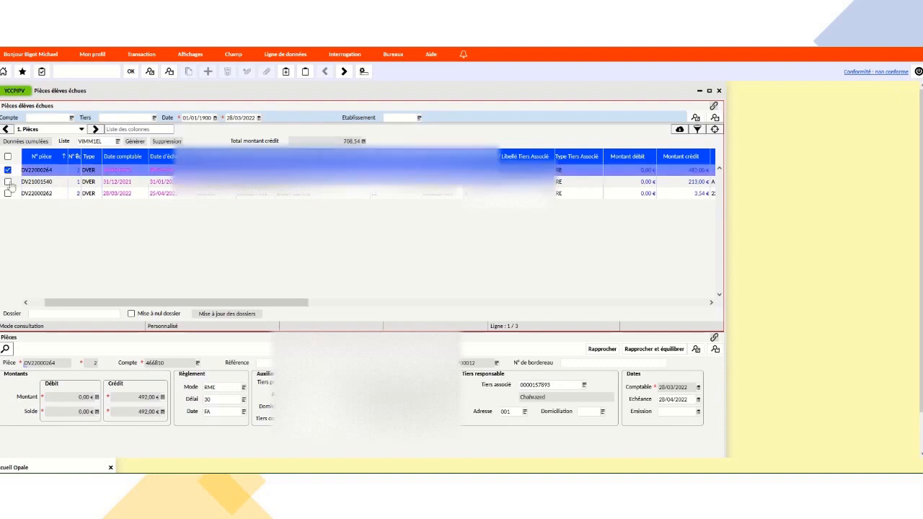
pyautogui.click(161, 143)
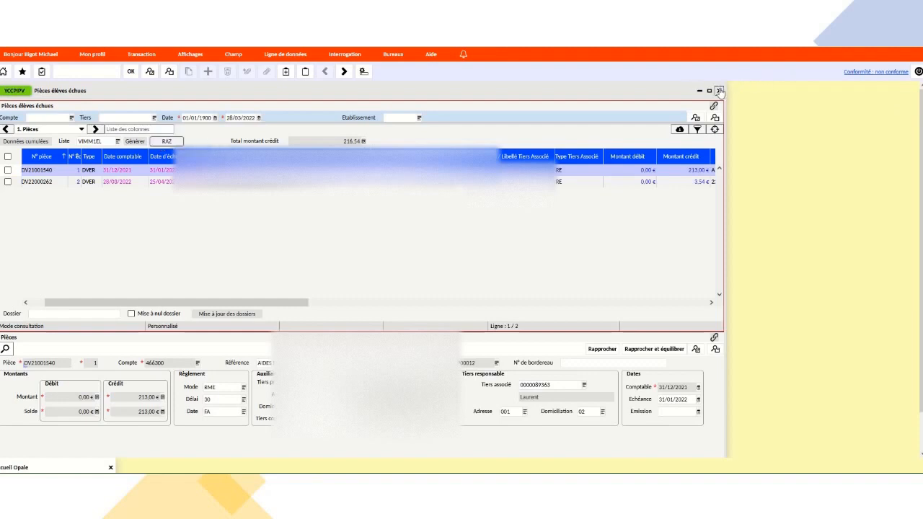
pyautogui.click(719, 91)
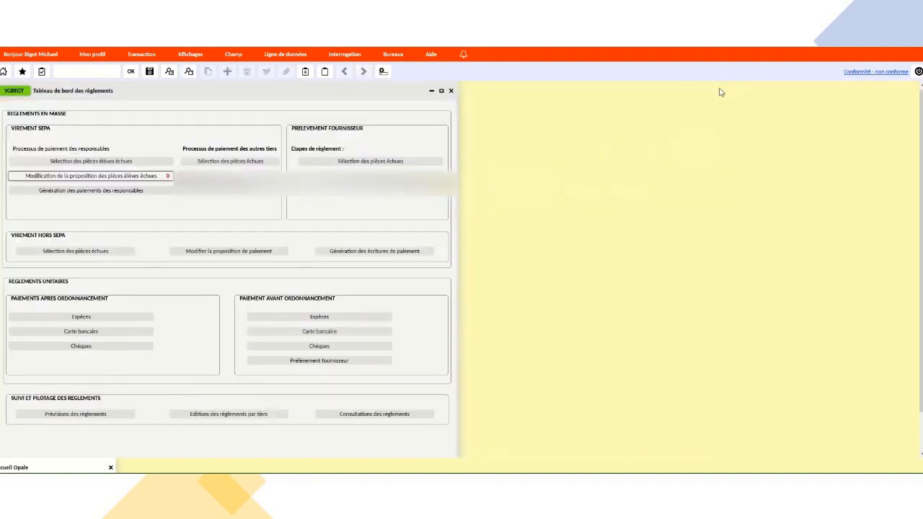
# Step: Launch the generation of the responsible parties' payments for the SEPA transfer
pyautogui.click(119, 194)
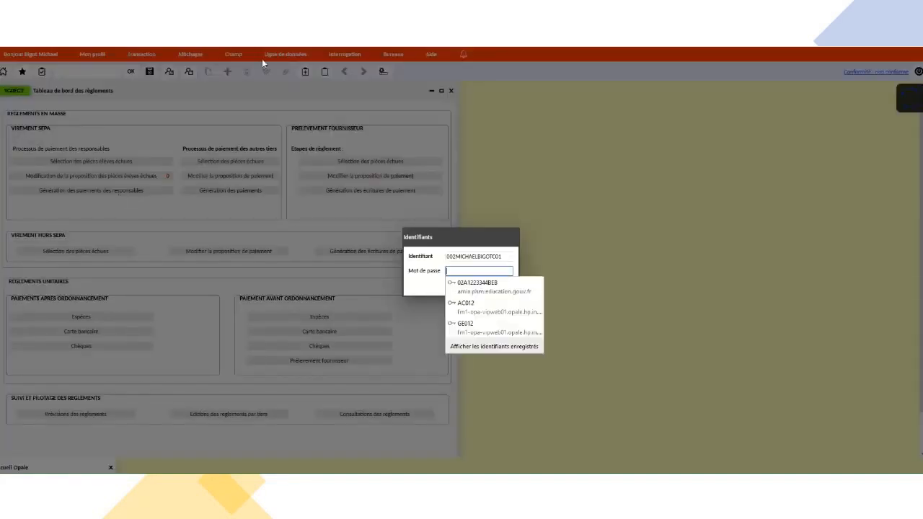